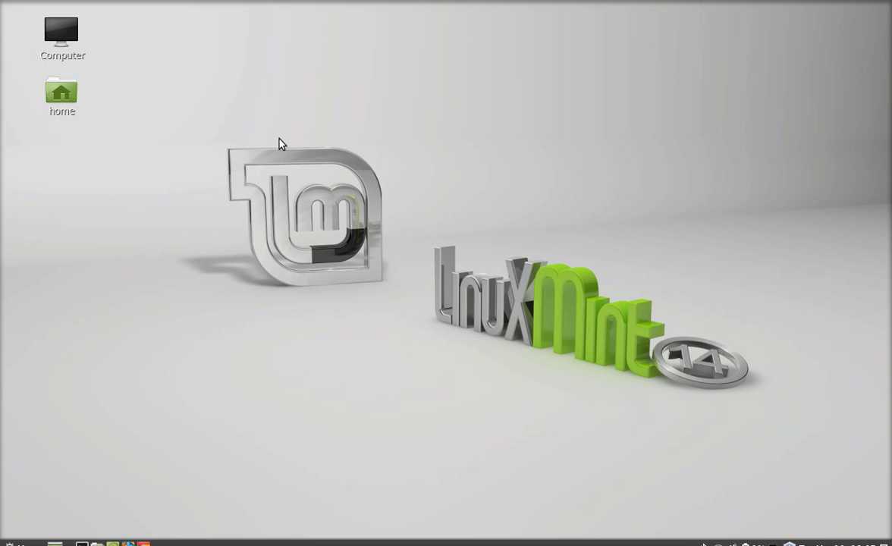
# - Open Cinnamon Settings from the application menu and go to the Hot corner page
pyautogui.click(22, 543)
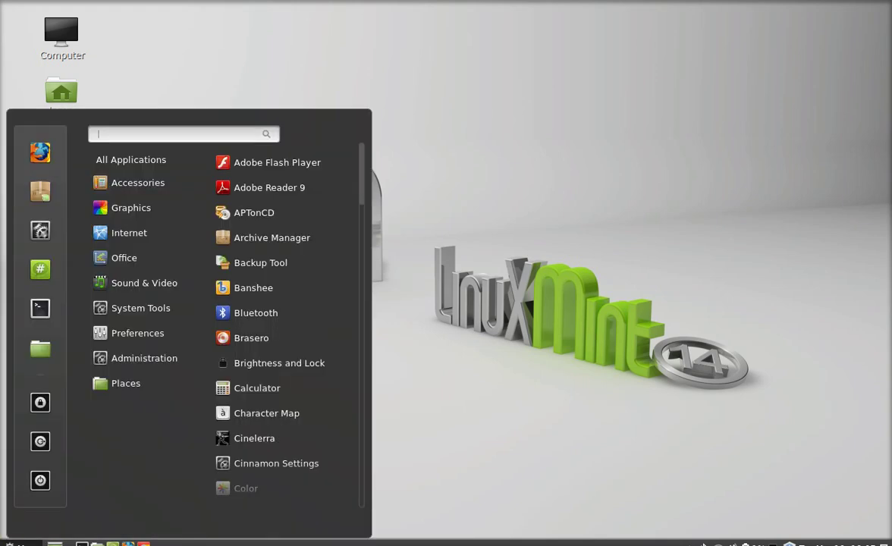
pyautogui.moveTo(137, 334)
pyautogui.click(317, 293)
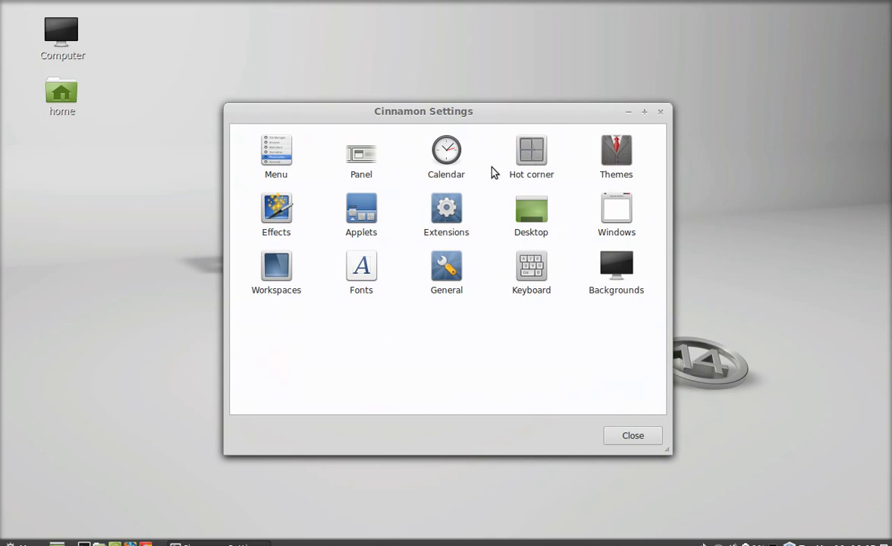
pyautogui.click(533, 156)
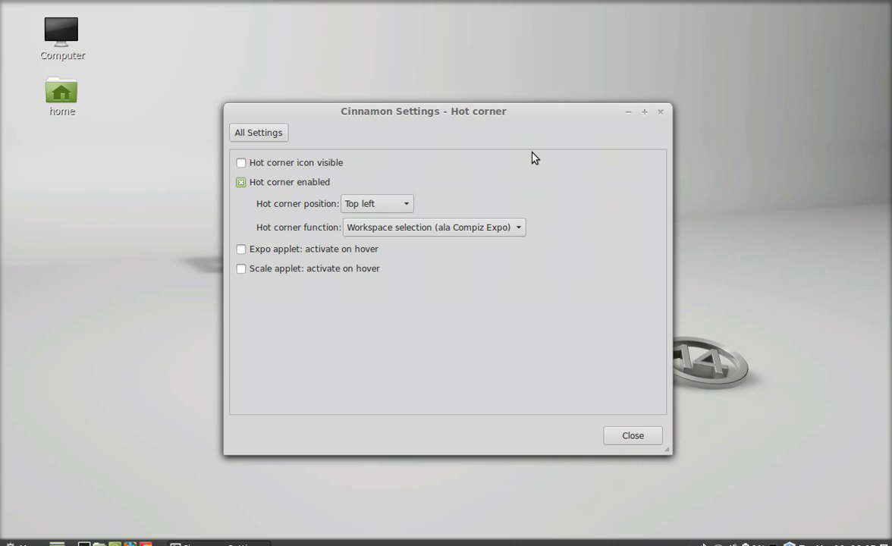
pyautogui.moveTo(438, 116); pyautogui.dragTo(498, 107)
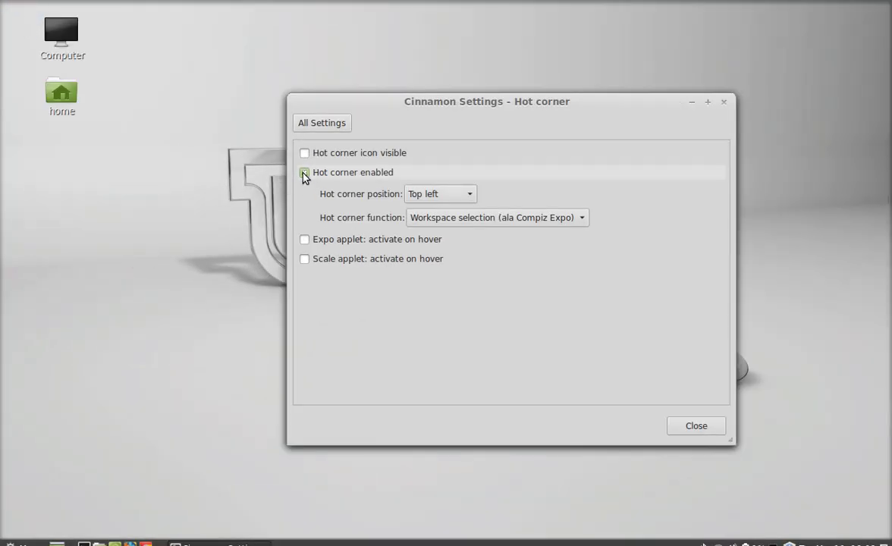
# - Toggle 'Hot corner enabled' off and back on, leaving the hot corner enabled
pyautogui.click(304, 174)
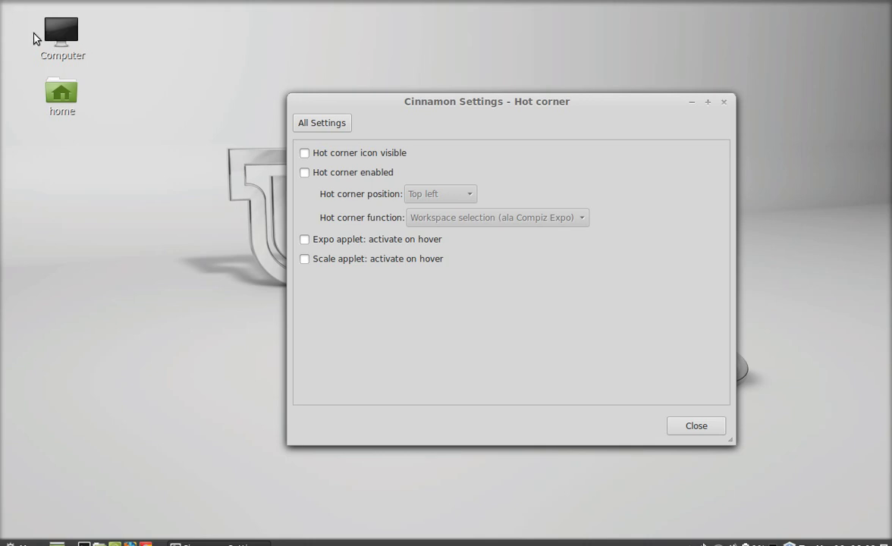
pyautogui.click(304, 173)
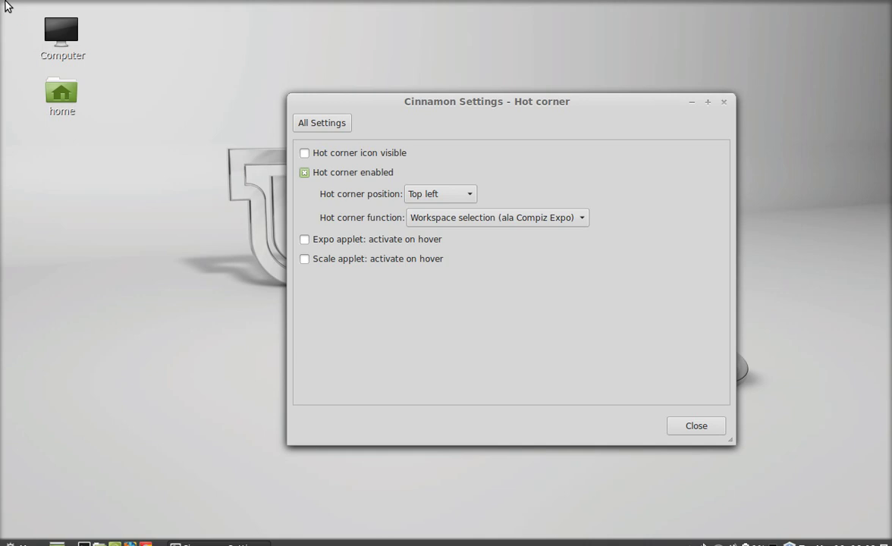
pyautogui.moveTo(445, 103); pyautogui.dragTo(431, 100)
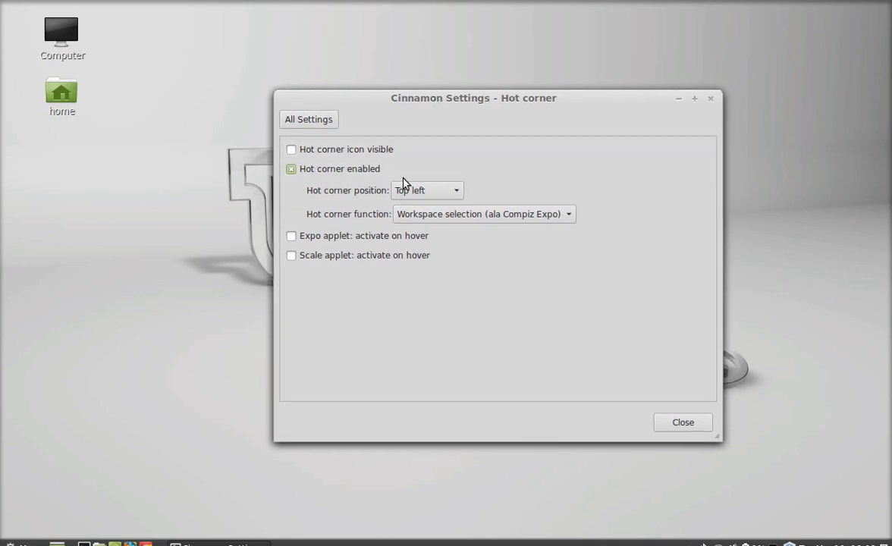
pyautogui.moveTo(372, 105); pyautogui.dragTo(351, 101)
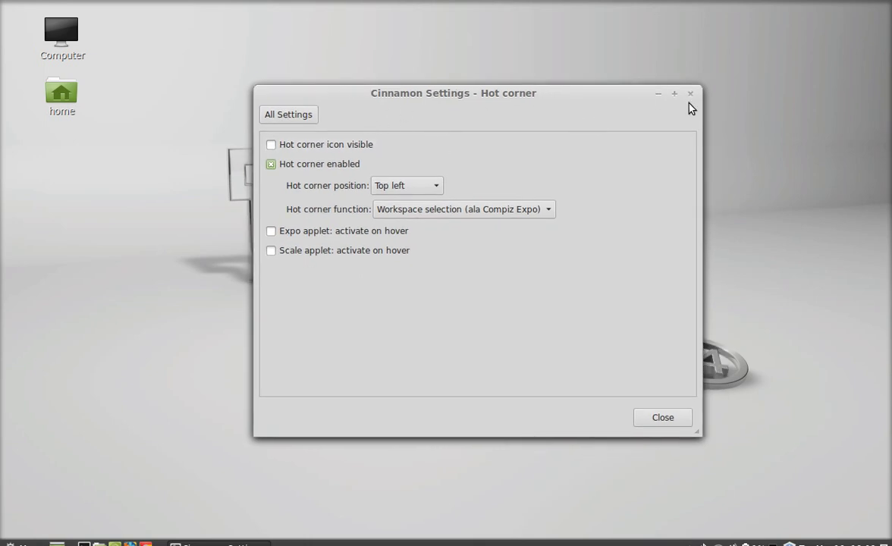
pyautogui.click(671, 421)
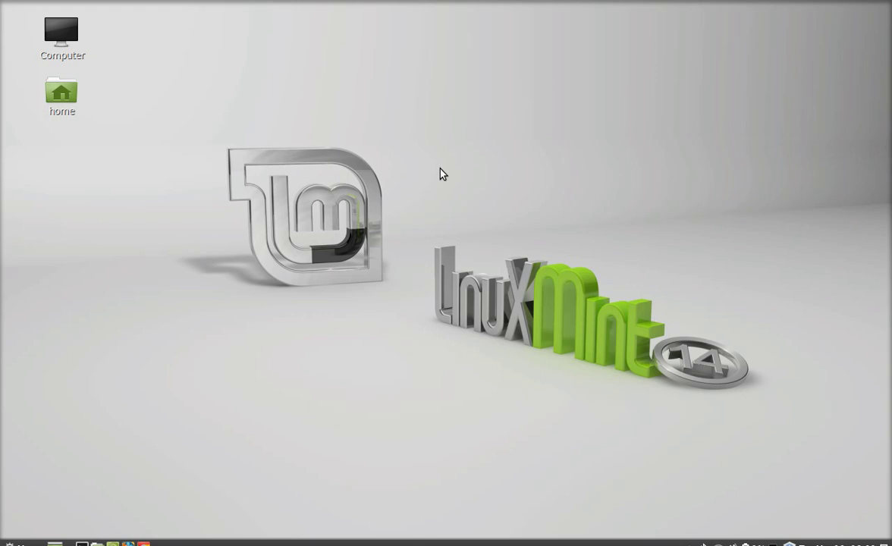
# - Run 'gksu gedit /usr/share/cinnamon/js/ui/layout.js' in a new terminal
pyautogui.hotkey('ctrl', 'alt', 't')
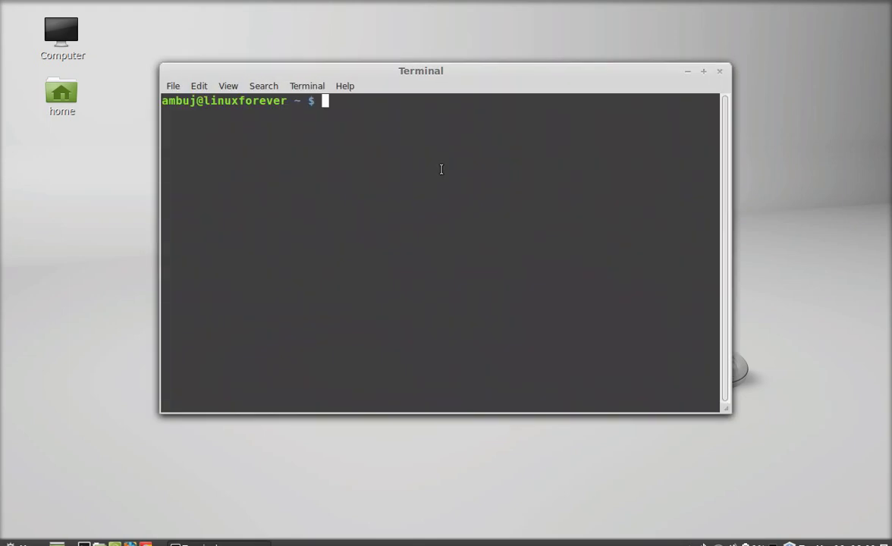
pyautogui.write('gksu gedit')
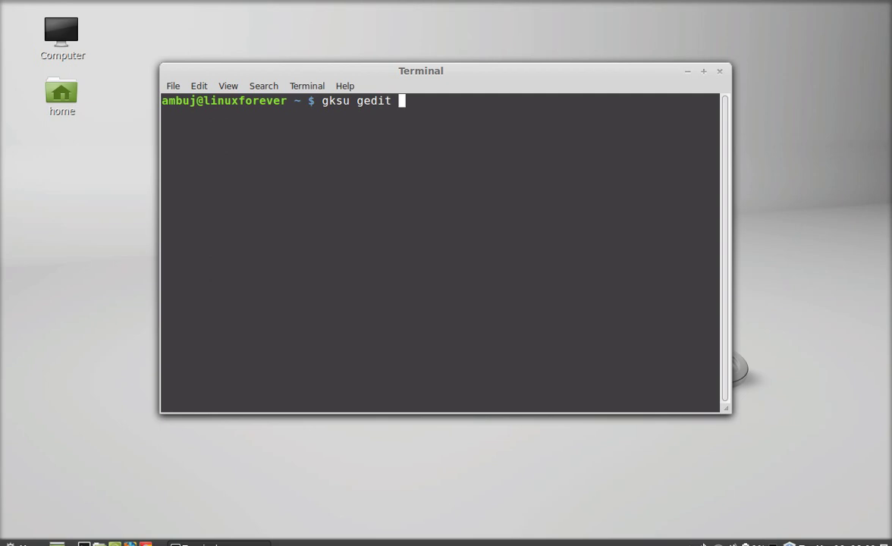
pyautogui.rightClick(404, 102)
pyautogui.click(443, 177)
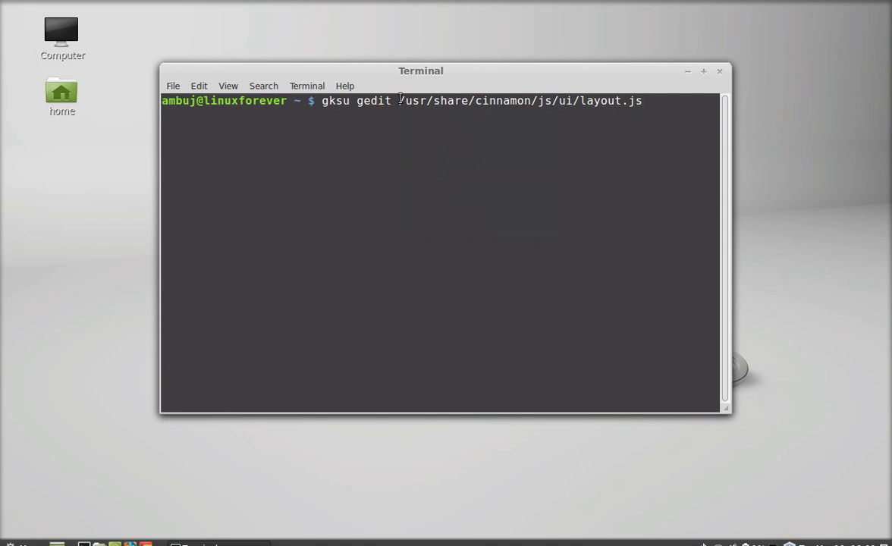
pyautogui.moveTo(400, 101); pyautogui.dragTo(641, 100)
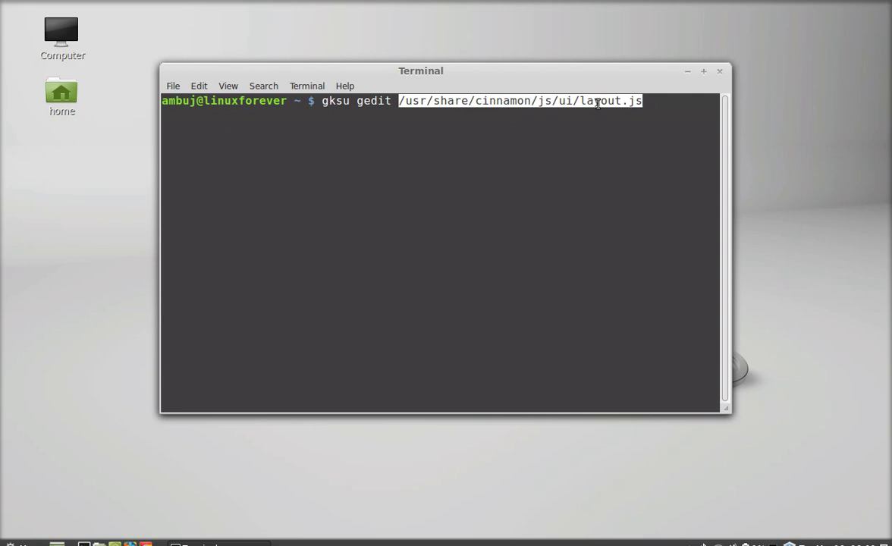
pyautogui.click(514, 153)
pyautogui.moveTo(586, 76); pyautogui.dragTo(593, 72)
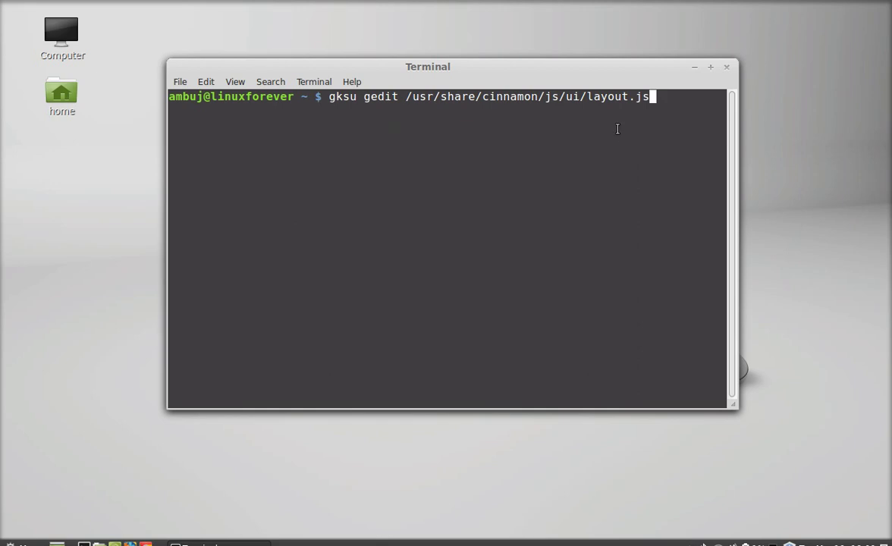
pyautogui.moveTo(562, 69); pyautogui.dragTo(587, 76)
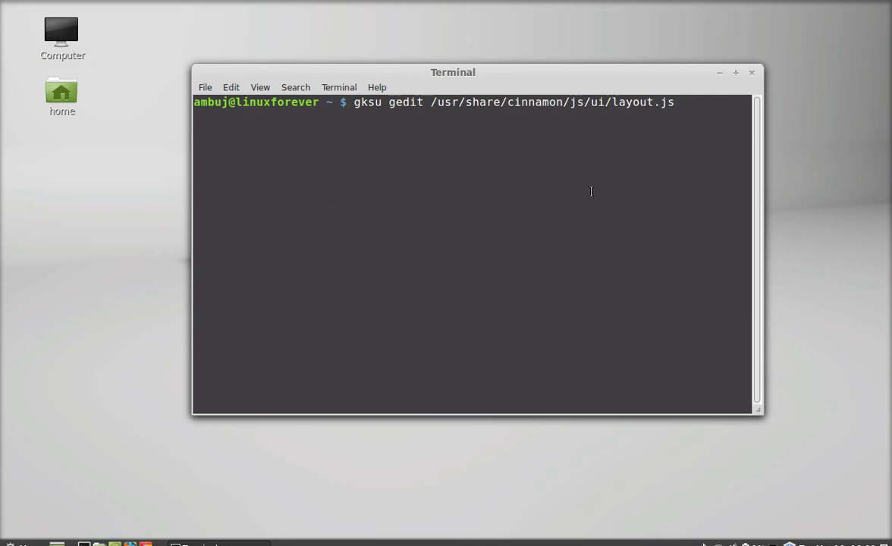
pyautogui.press('Return')
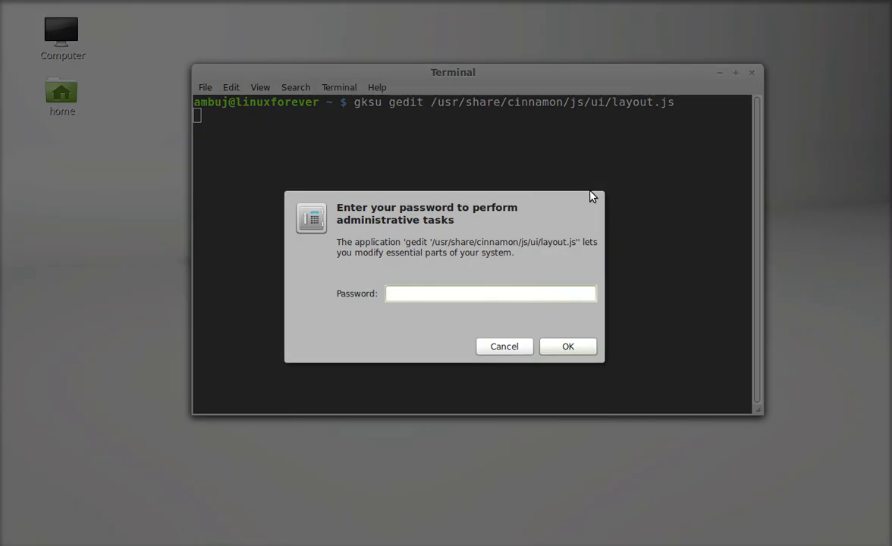
# - Enter the administrator password so layout.js opens in gedit, then skim its code
pyautogui.write('pxxxxxx')
pyautogui.press('Return')
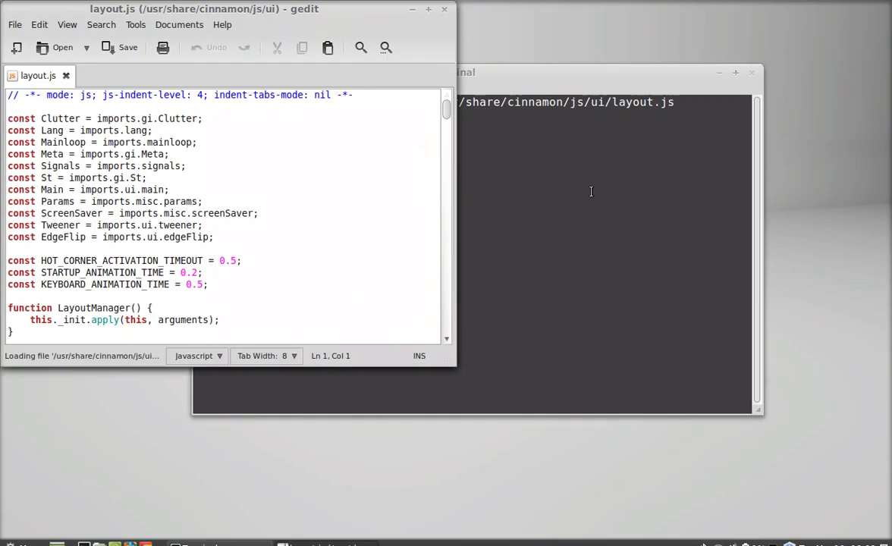
pyautogui.moveTo(235, 5); pyautogui.dragTo(383, 45)
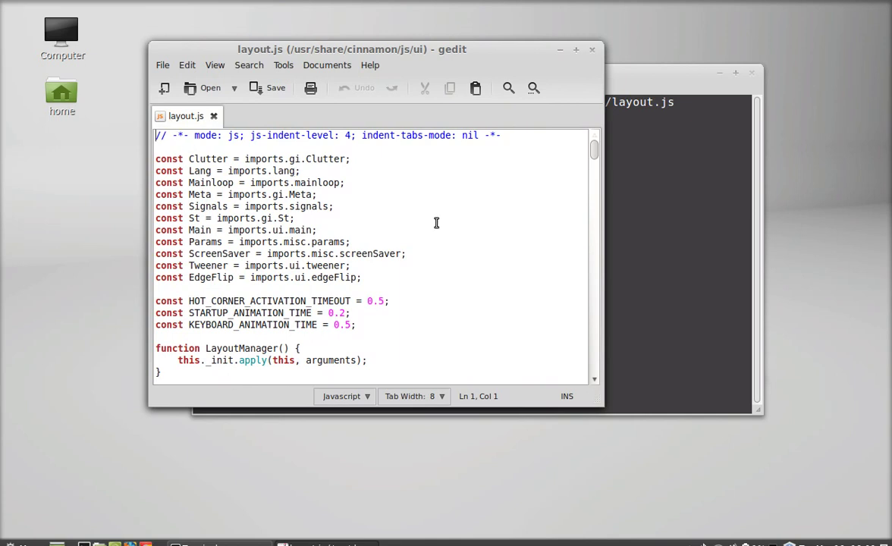
pyautogui.scroll(-2, 437, 223)
pyautogui.scroll(2, 436, 223)
pyautogui.scroll(-3, 436, 222)
pyautogui.scroll(-4, 434, 223)
pyautogui.scroll(6, 435, 223)
# - Search layout.js for 'hotcorner.prototype' to jump to the HotCorner definition
pyautogui.click(508, 89)
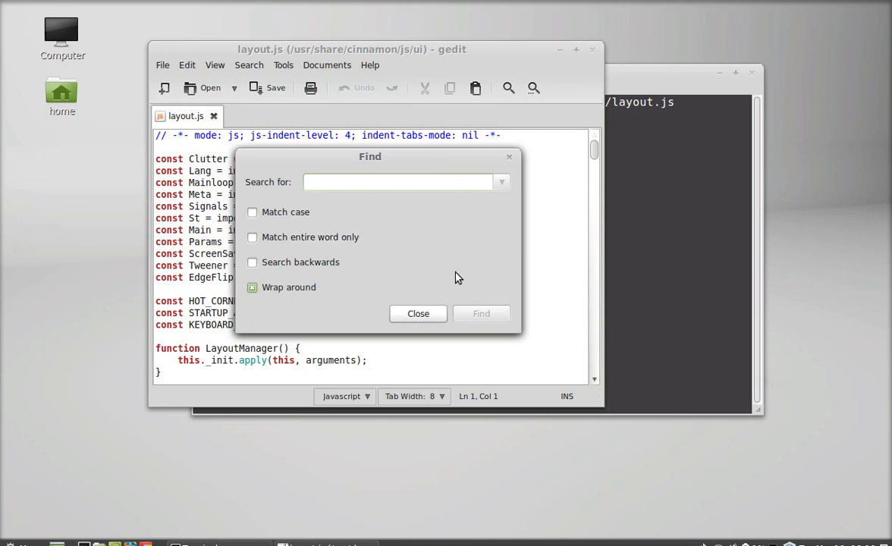
pyautogui.write('hotcorner')
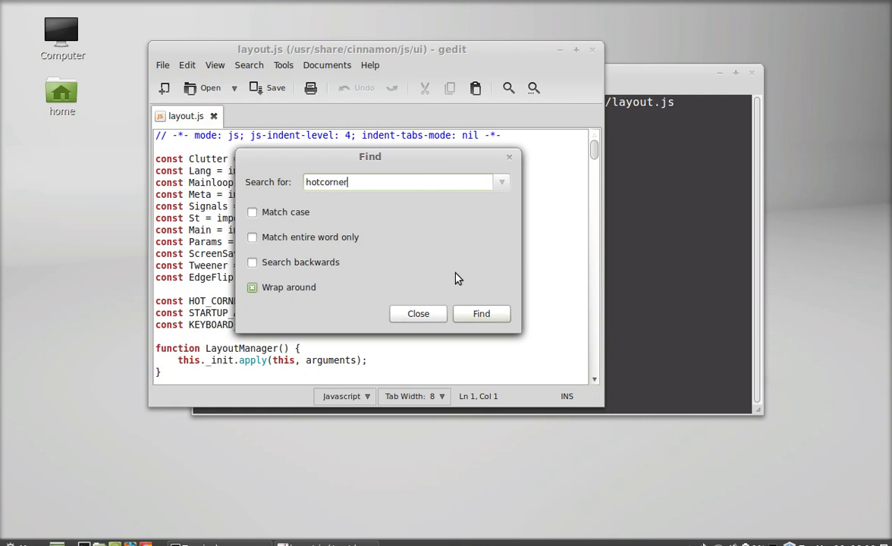
pyautogui.write('.prototype')
pyautogui.click(485, 314)
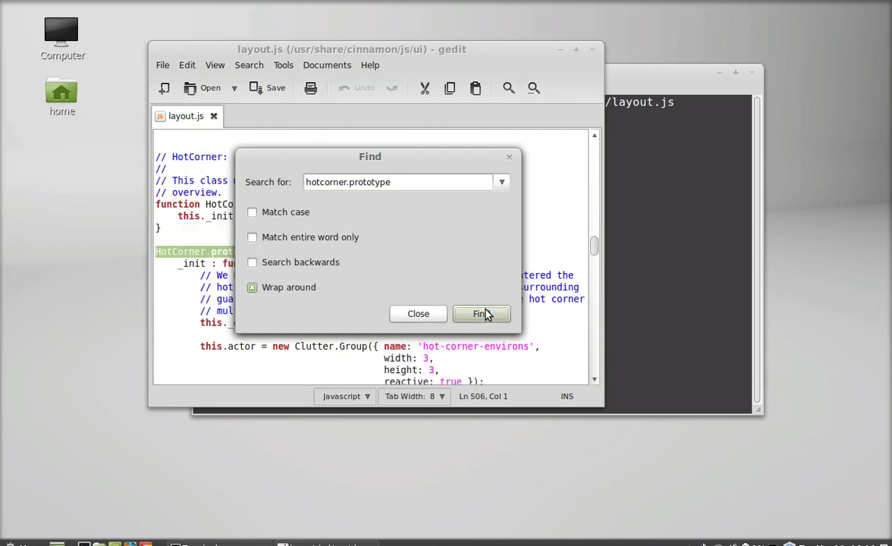
pyautogui.click(508, 158)
# - Scroll to the this._corner Clutter.Rectangle block and locate its reactive: true setting
pyautogui.scroll(-1, 462, 171)
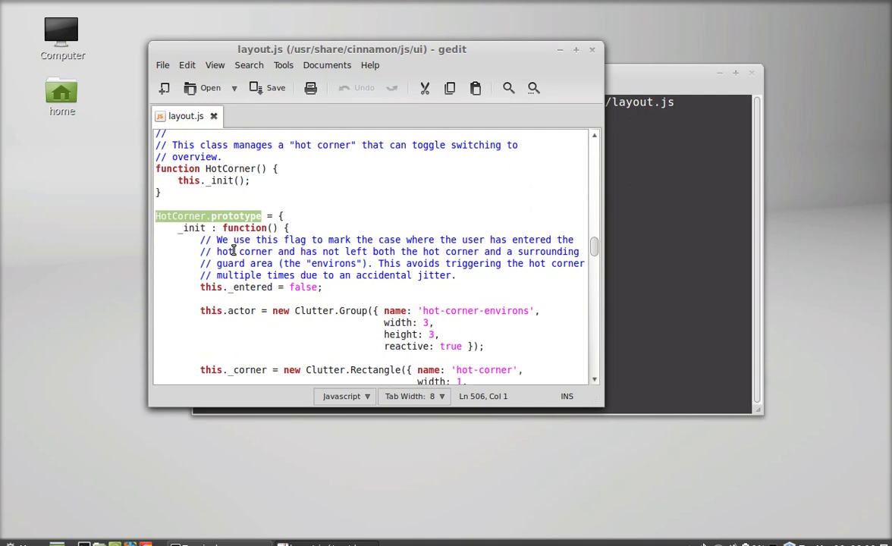
pyautogui.scroll(-1, 376, 253)
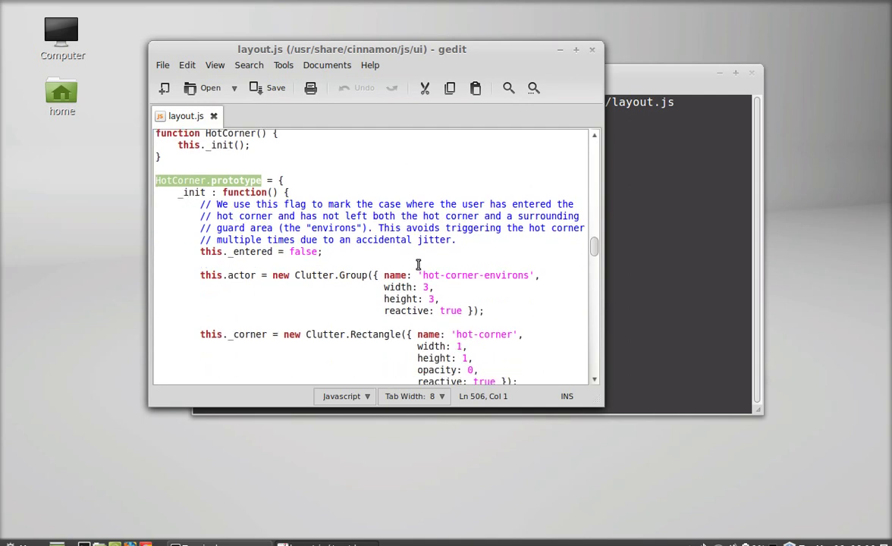
pyautogui.scroll(-1, 303, 268)
pyautogui.scroll(-1, 223, 268)
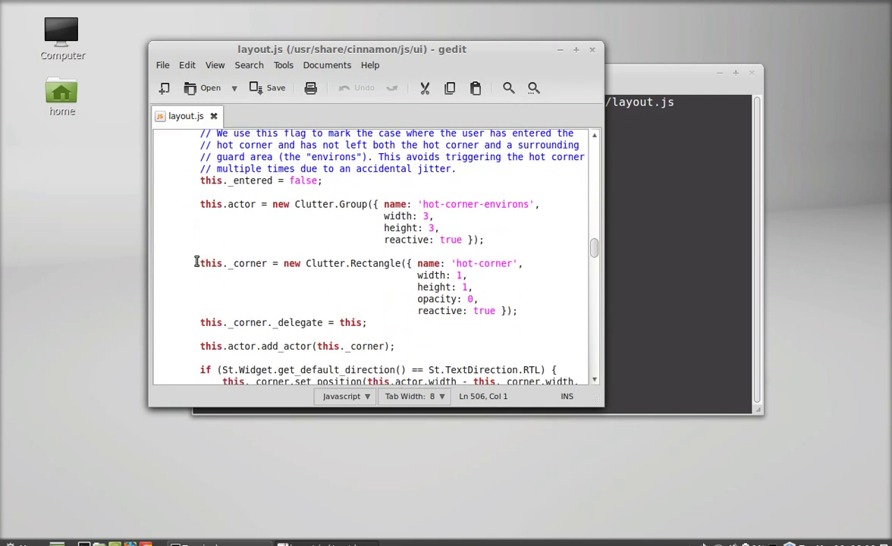
pyautogui.moveTo(201, 264); pyautogui.dragTo(522, 314)
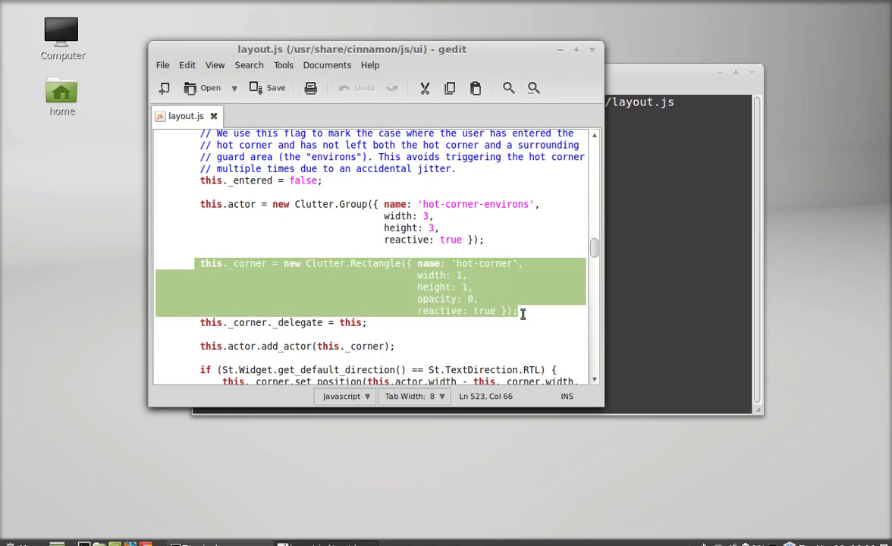
pyautogui.click(501, 333)
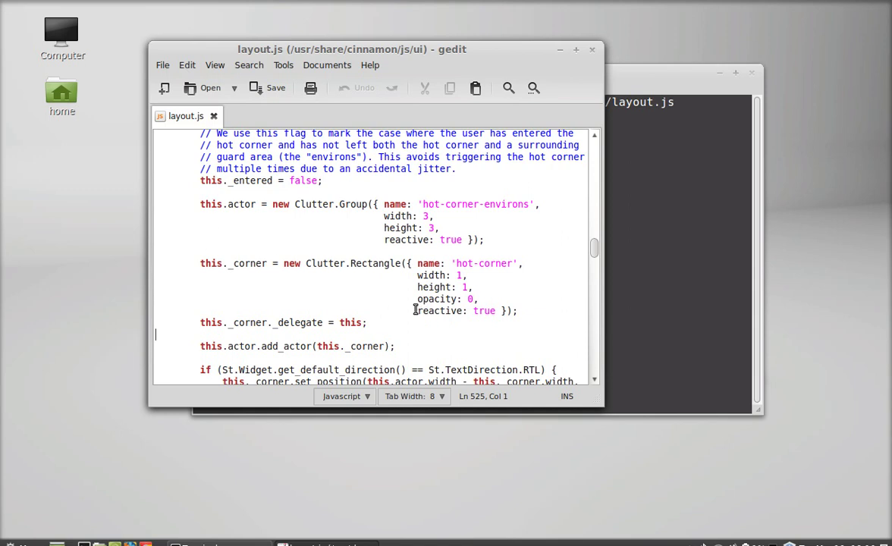
pyautogui.moveTo(415, 311); pyautogui.dragTo(497, 309)
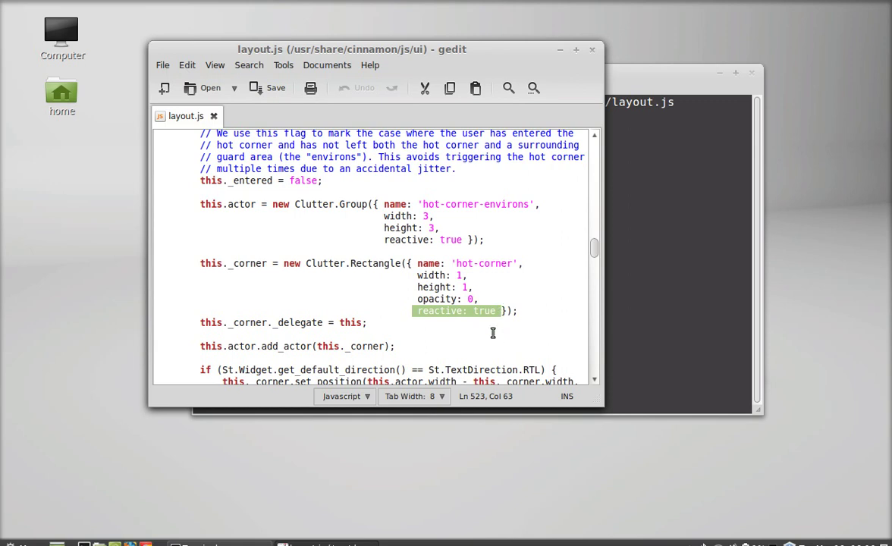
pyautogui.click(155, 335)
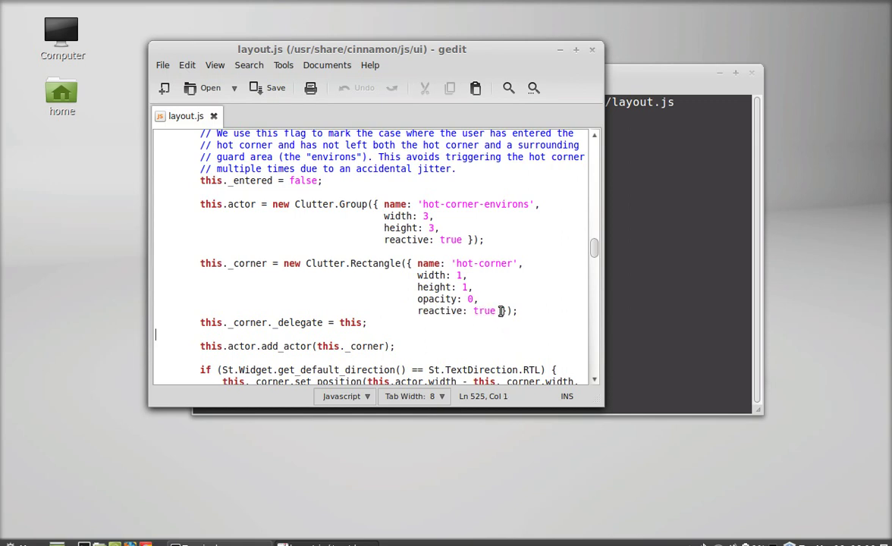
# - Change reactive: true to reactive: false and save layout.js
pyautogui.click(499, 312)
pyautogui.press('BackSpace')
pyautogui.press('BackSpace')
pyautogui.press('BackSpace')
pyautogui.press('BackSpace')
pyautogui.write('false')
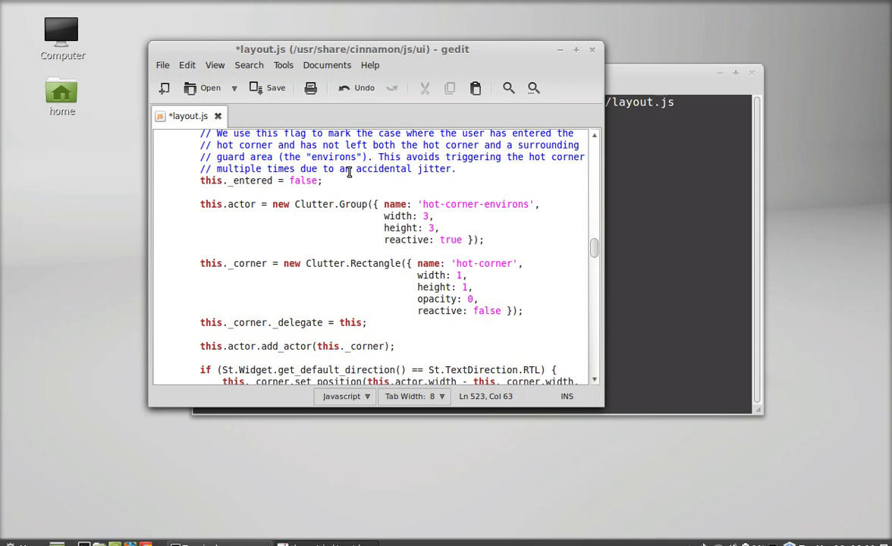
pyautogui.hotkey('ctrl', 's')
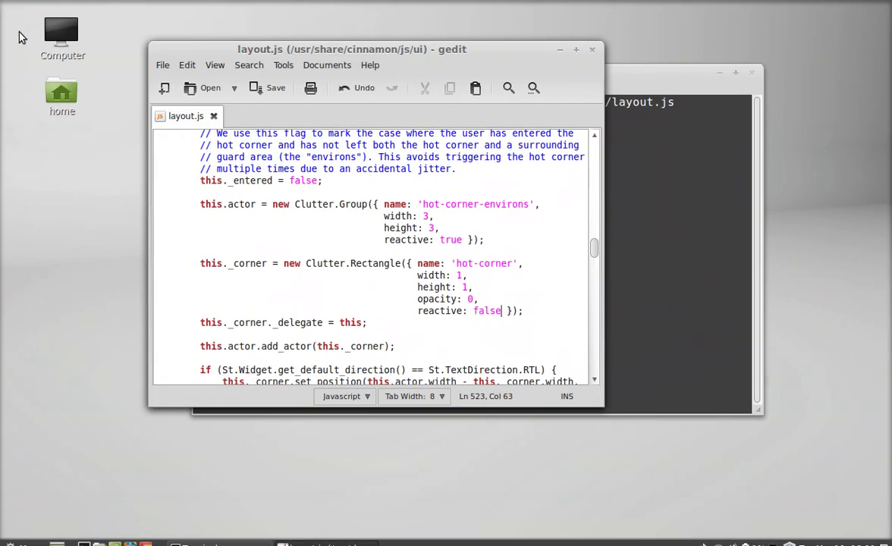
# - Close the gedit window and then the Terminal window
pyautogui.moveTo(237, 50); pyautogui.dragTo(209, 60)
pyautogui.click(565, 60)
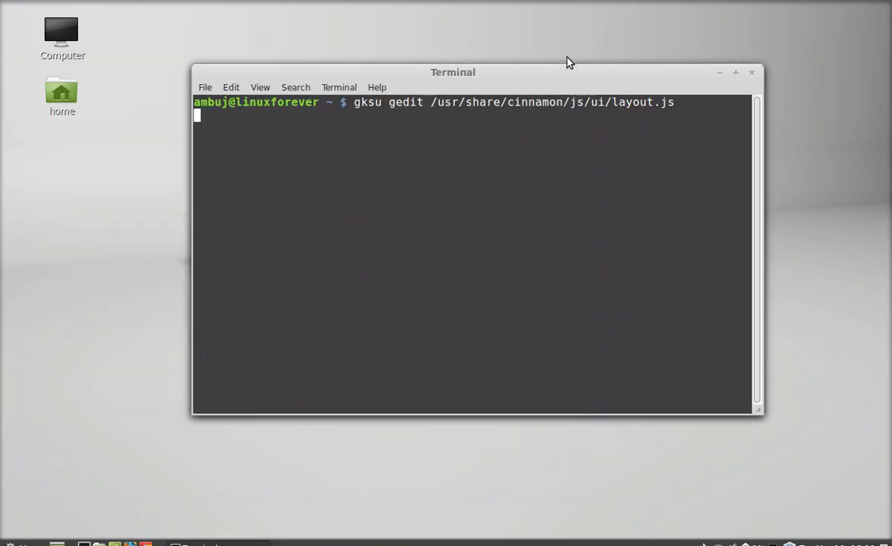
pyautogui.moveTo(540, 81); pyautogui.dragTo(522, 78)
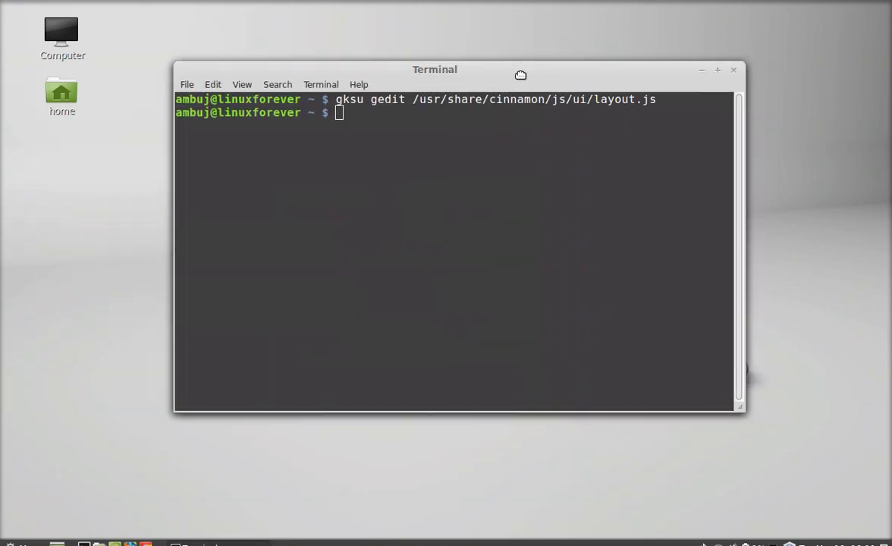
pyautogui.click(734, 70)
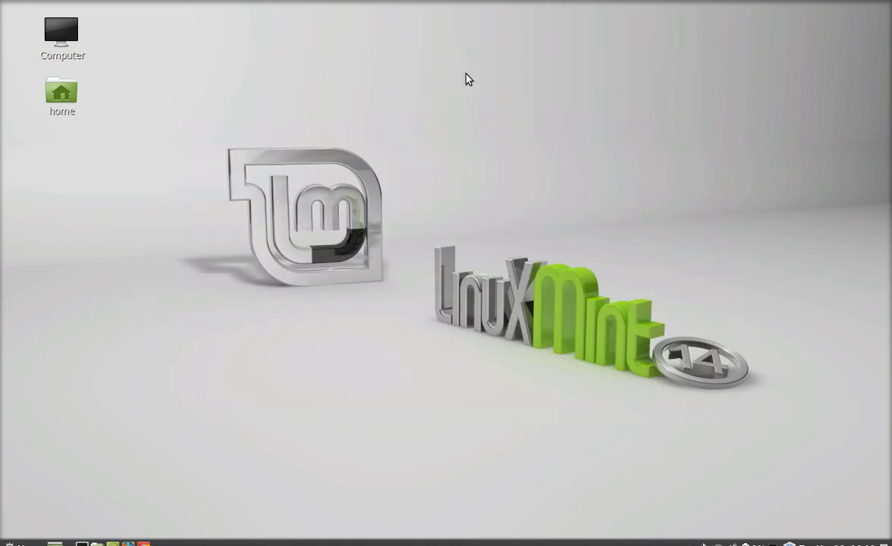